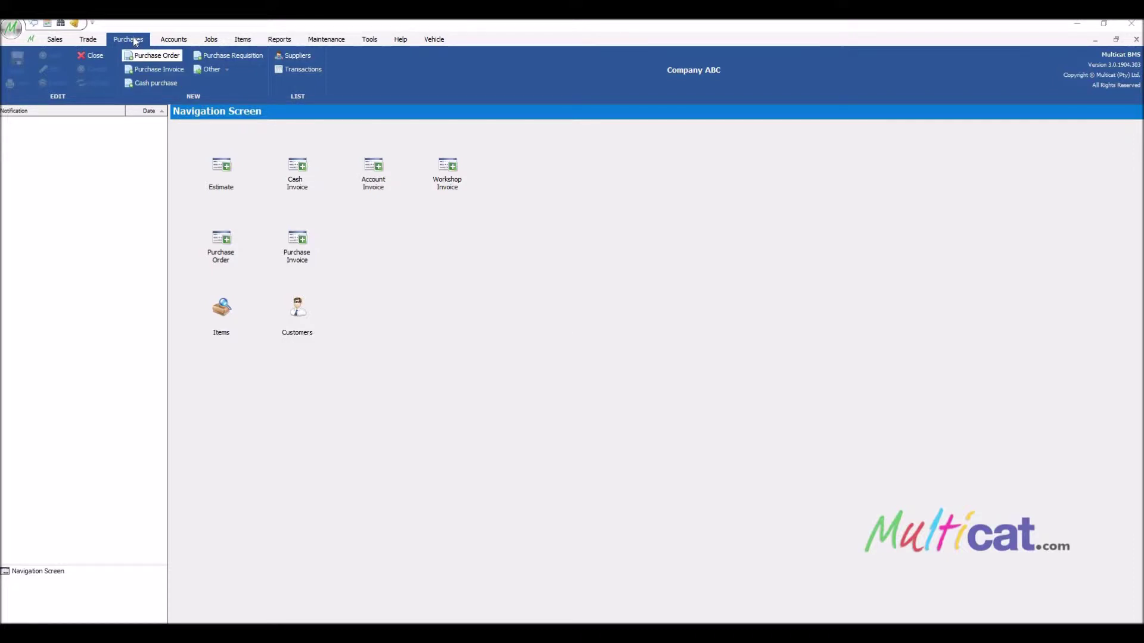
Create a new purchase order and choose SUPPLIER TEST as its supplier.
left_click(143, 56)
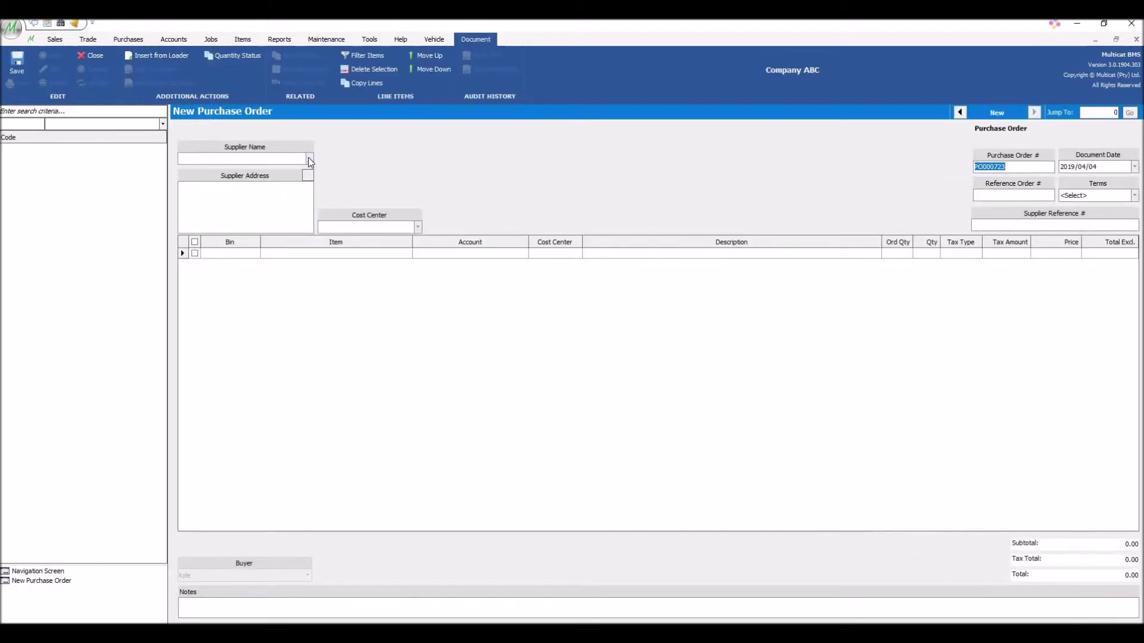
left_click(309, 158)
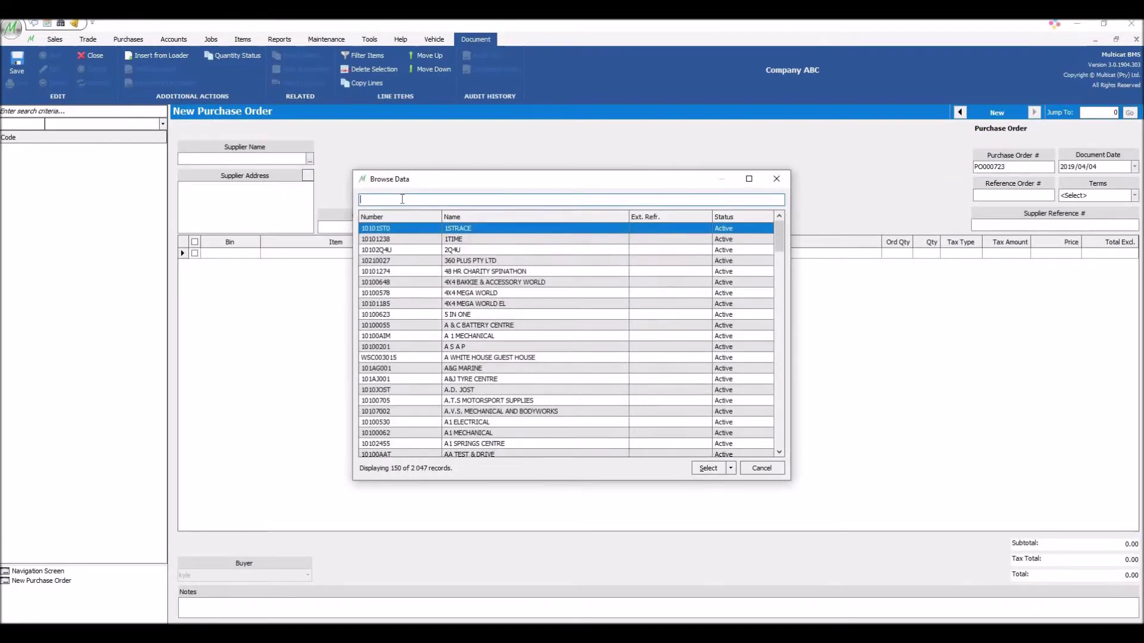
type("supplier")
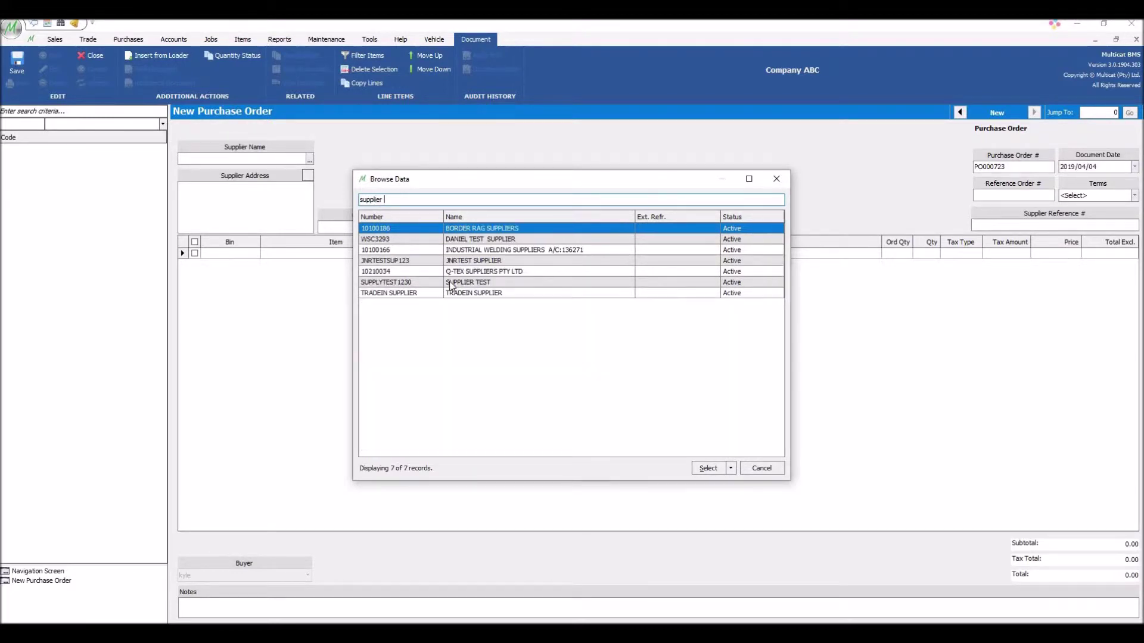
left_click(470, 281)
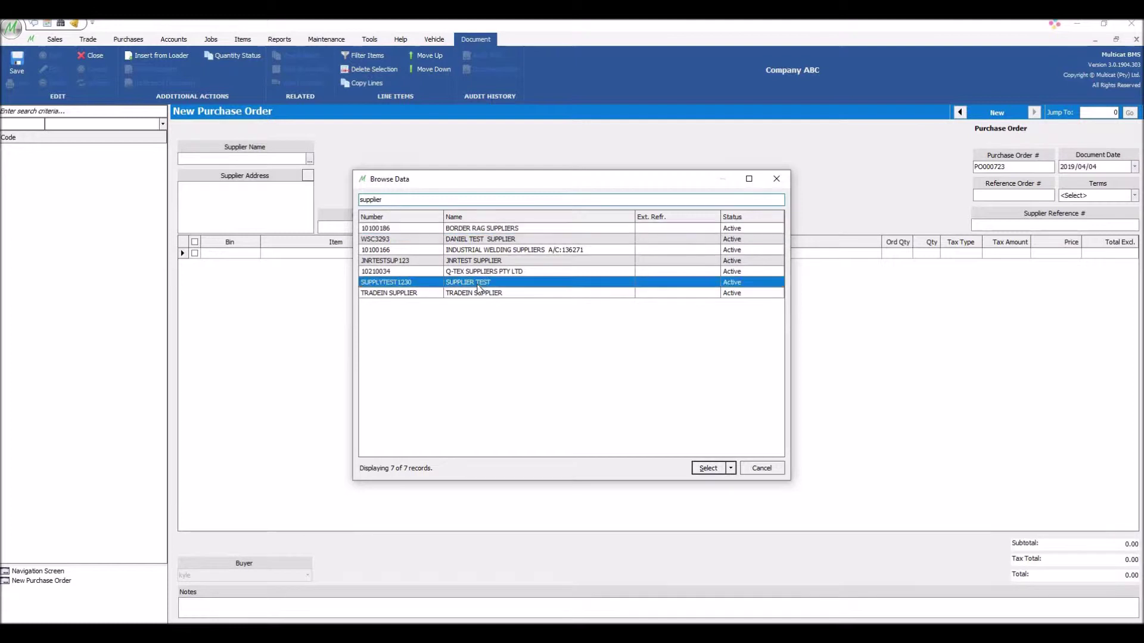
left_click(708, 468)
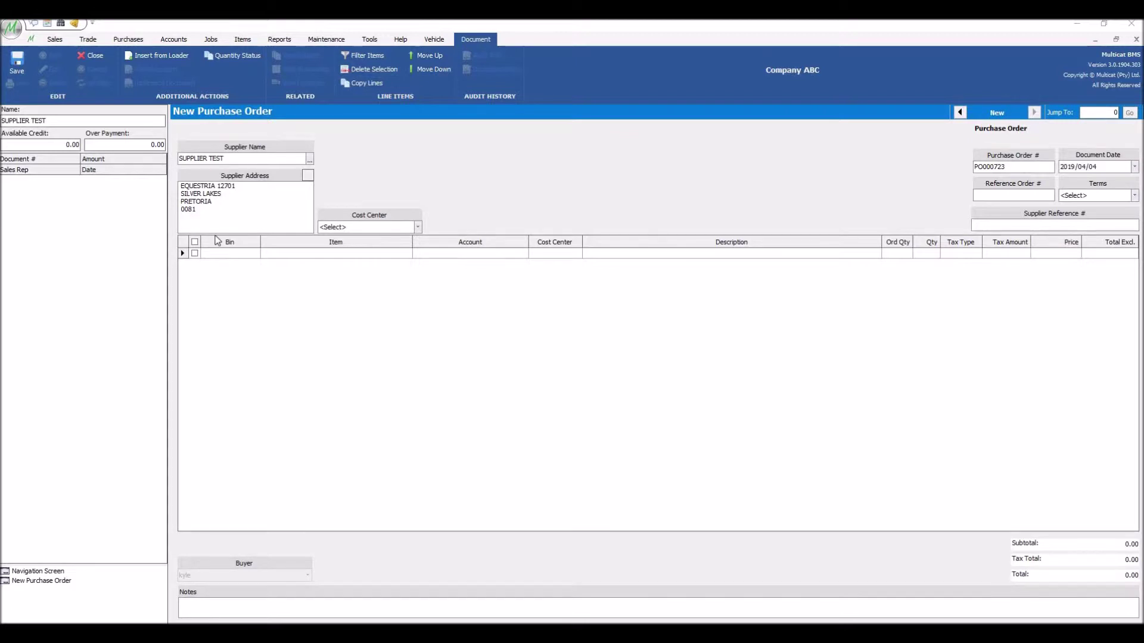
Search the item list for code 0002AF0020N, and widen the search to items whose code contains 002AF.
left_click(295, 253)
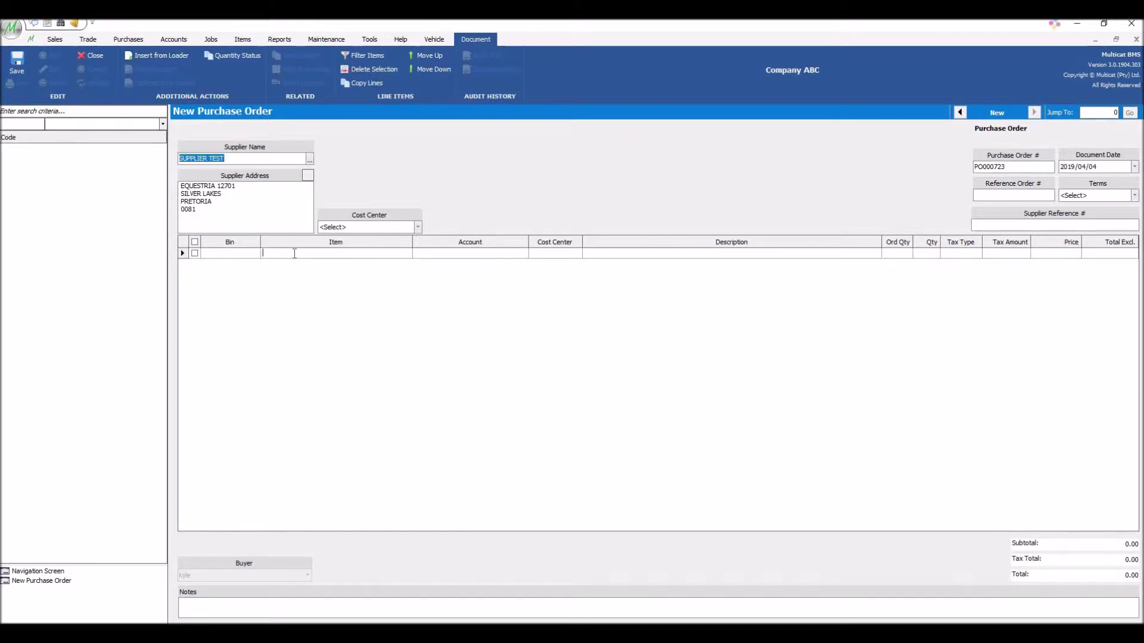
right_click(46, 112)
left_click(73, 164)
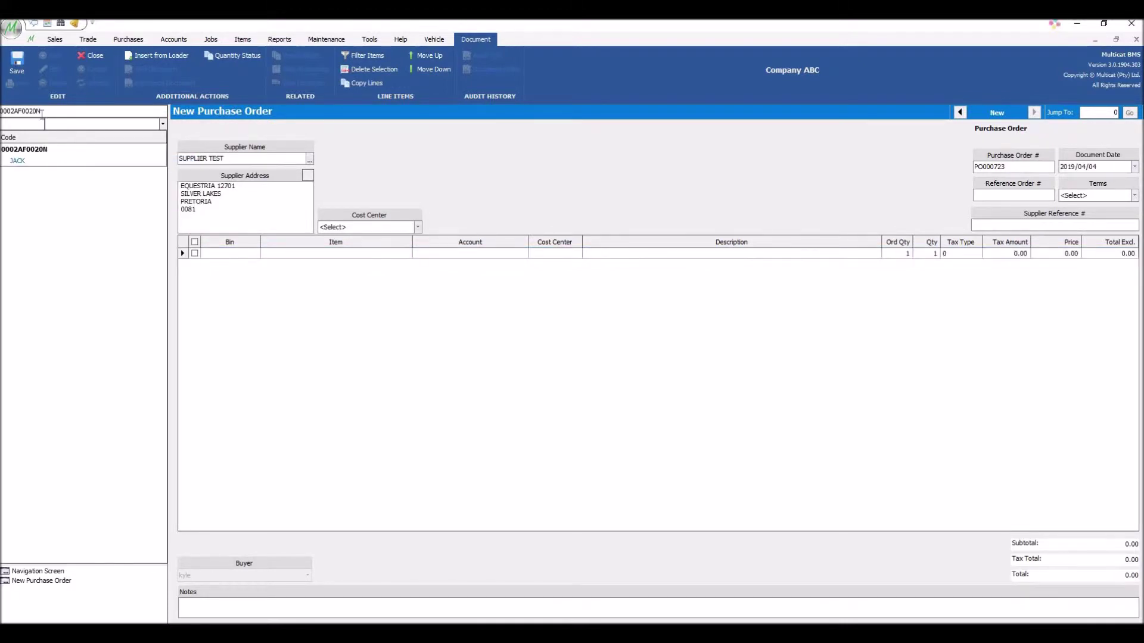
key("BackSpace")
key("BackSpace")
key("BackSpace")
key("BackSpace")
key("BackSpace")
key("BackSpace")
key("BackSpace")
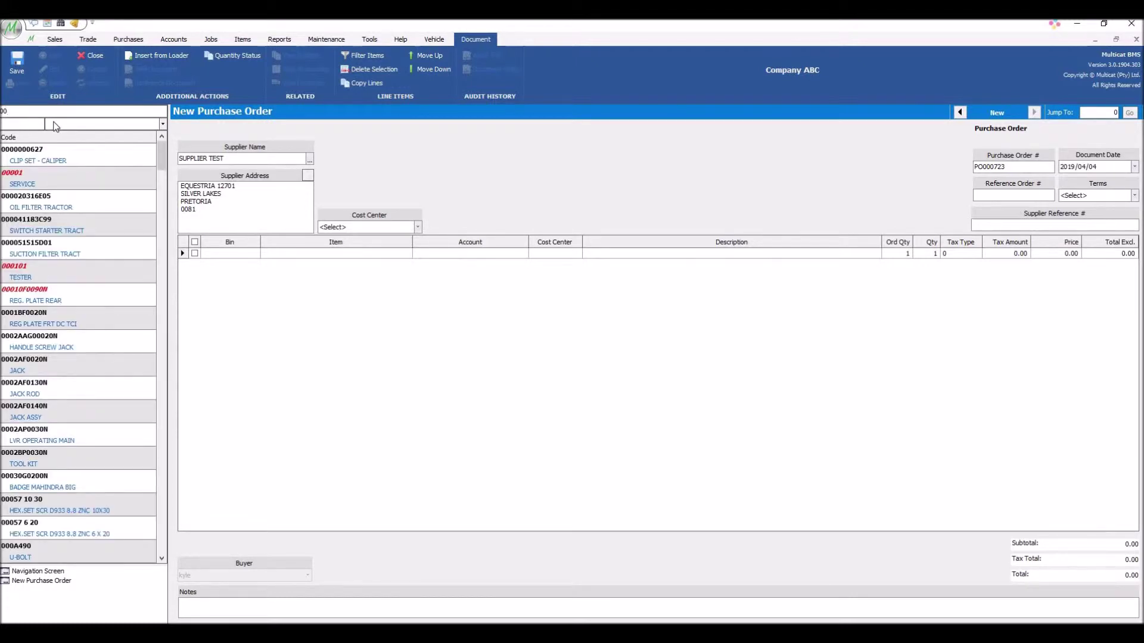
type("2A")
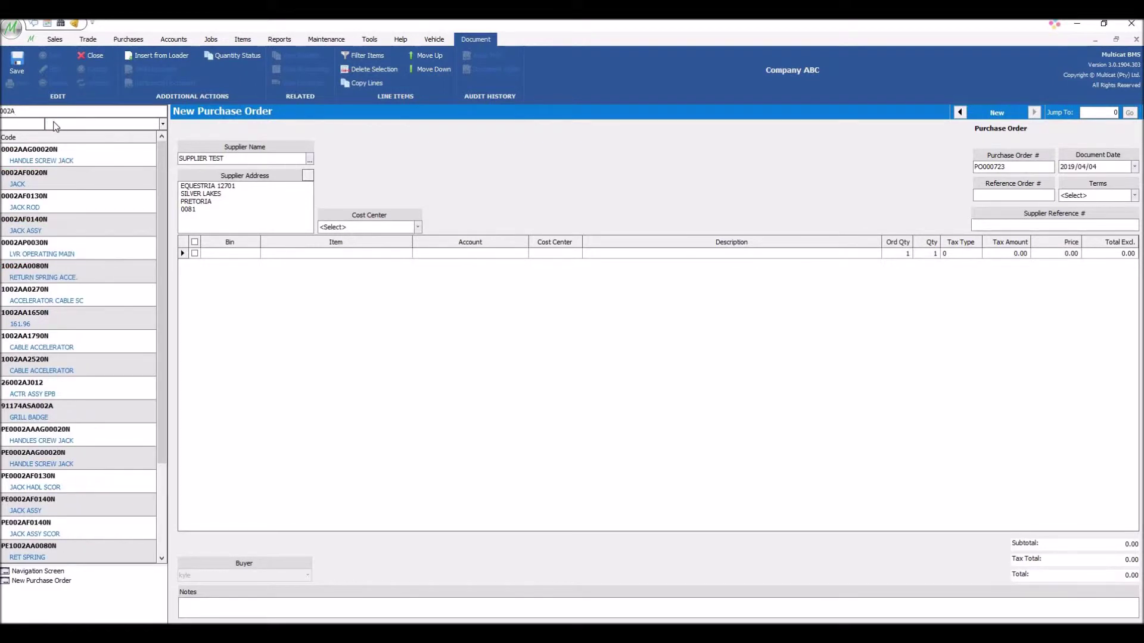
type("F")
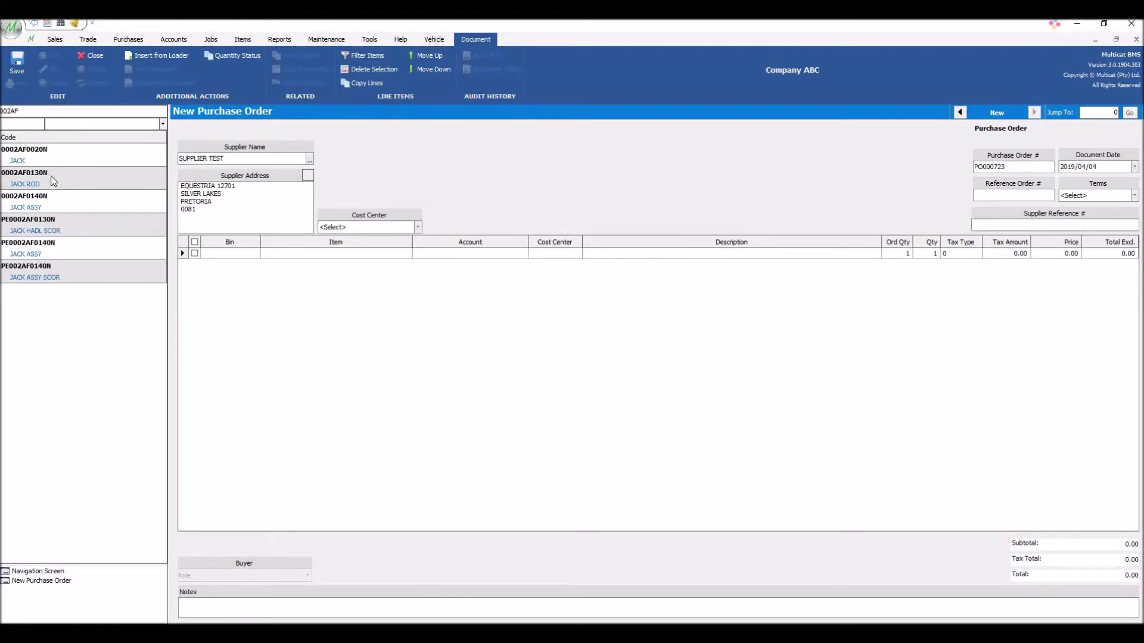
Add item 0002AF0020N as the first line of the purchase order.
left_click(306, 254)
right_click(268, 253)
left_click(299, 303)
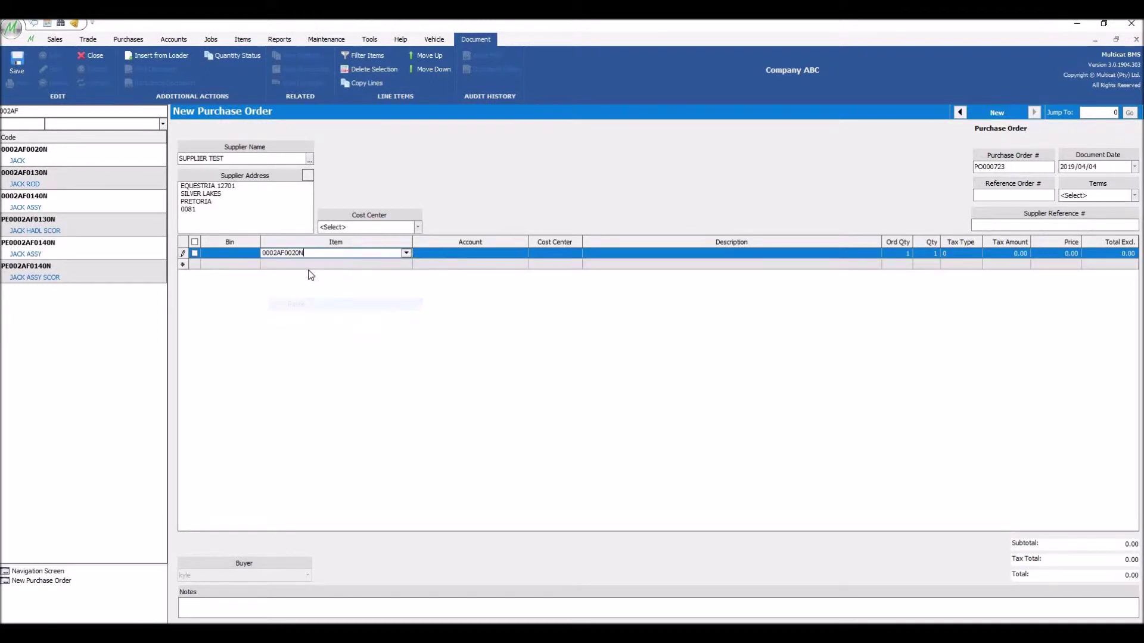
left_click(441, 255)
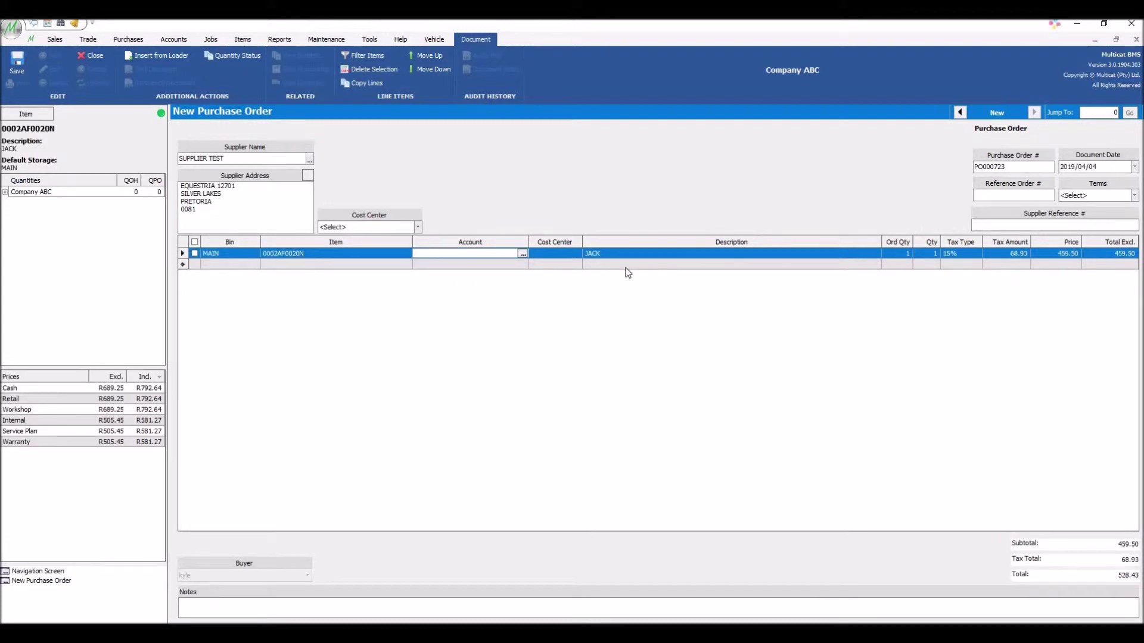
left_click(405, 264)
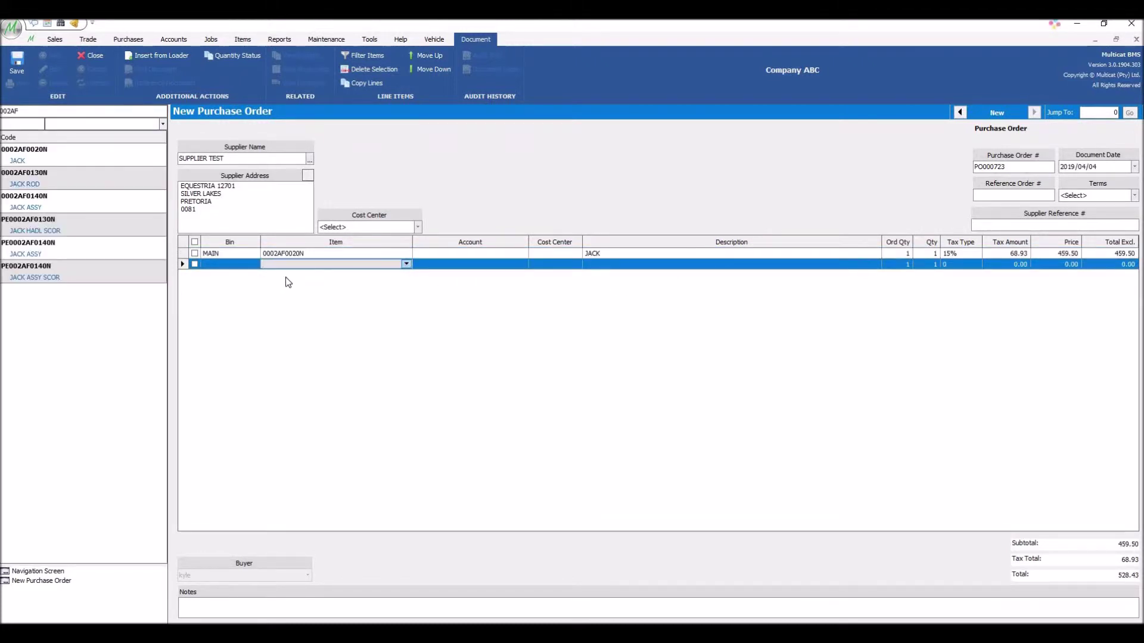
left_click(467, 272)
Fill in the reference order number, enter 123 as the supplier reference, and save the purchase order.
left_click(994, 195)
type("123")
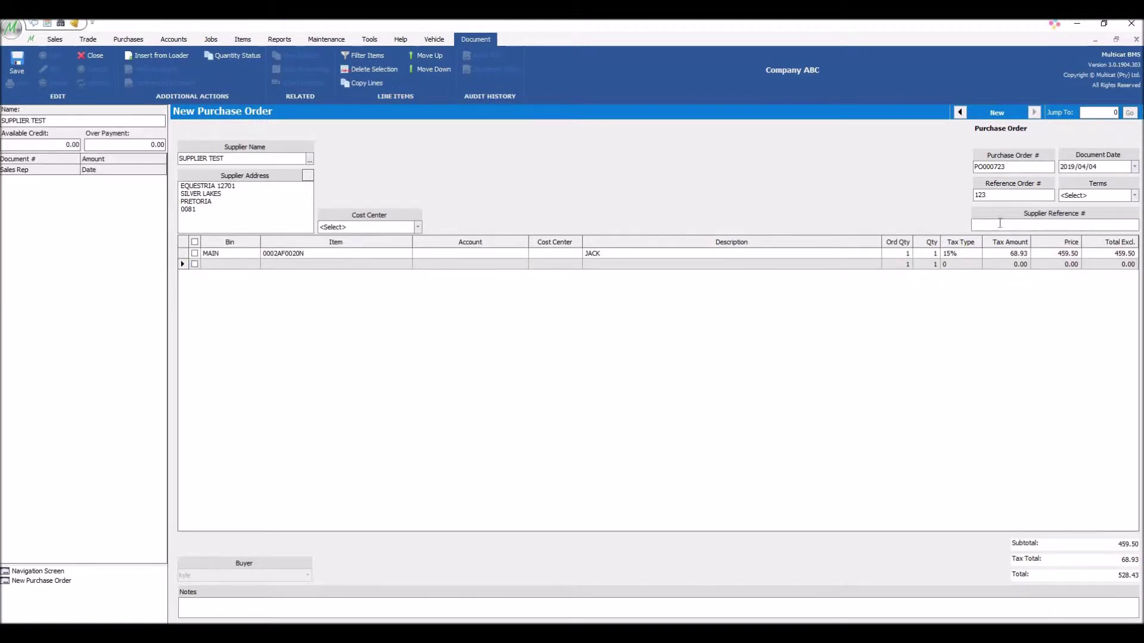
left_click(1001, 224)
type("123")
left_click(26, 62)
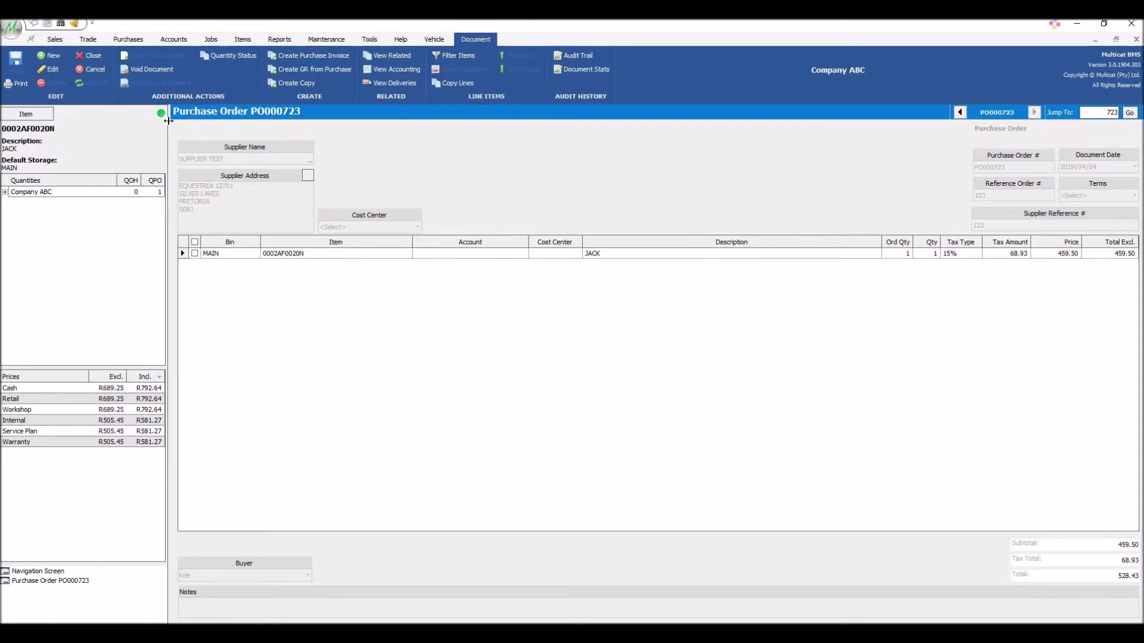
Check the purchase order's accounting transactions and create a purchase invoice from it, carrying over all line items.
left_click(392, 72)
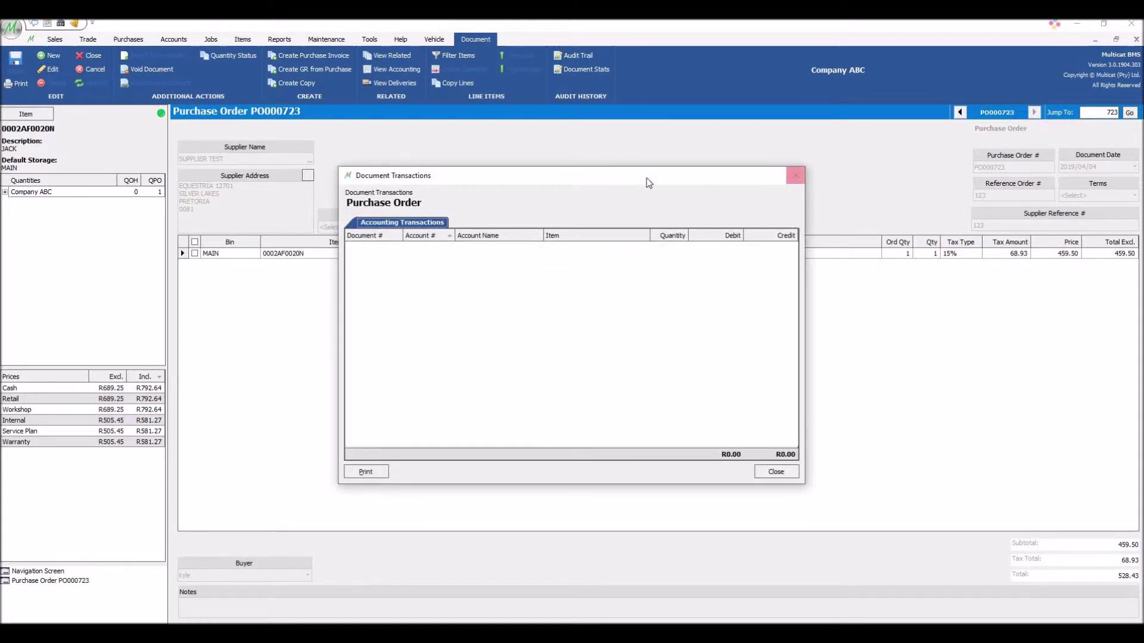
left_click(796, 176)
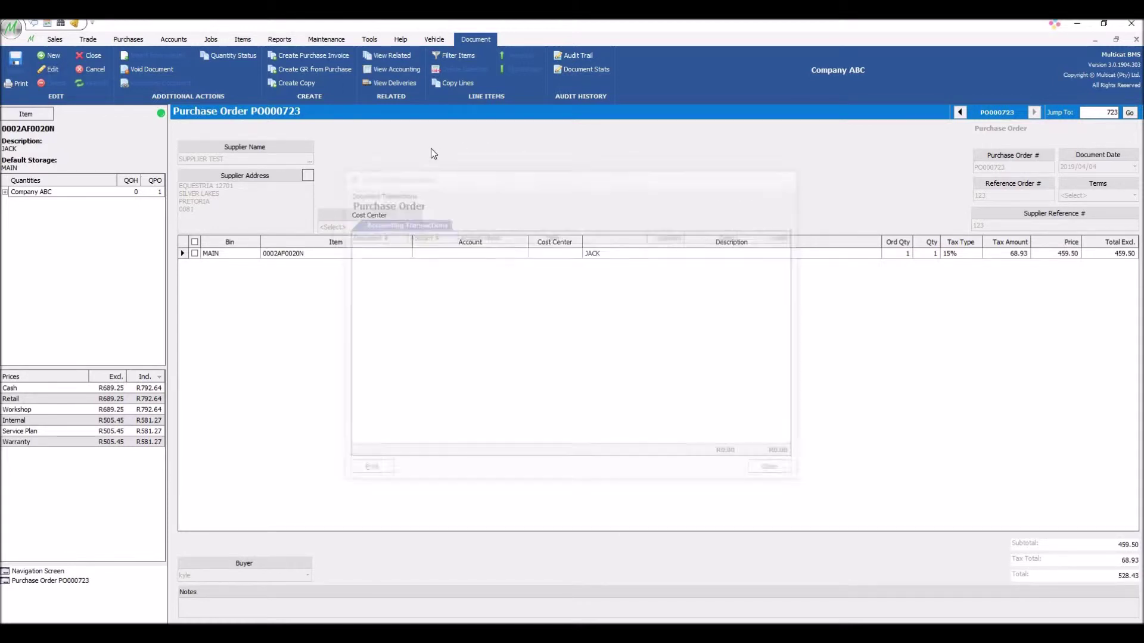
left_click(309, 56)
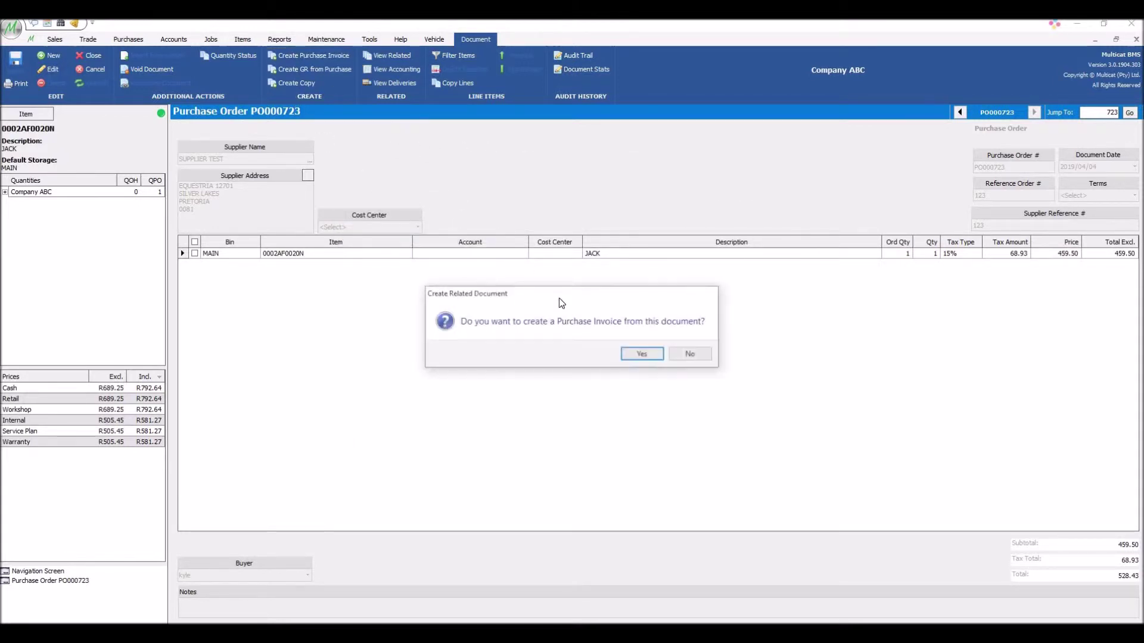
left_click(631, 356)
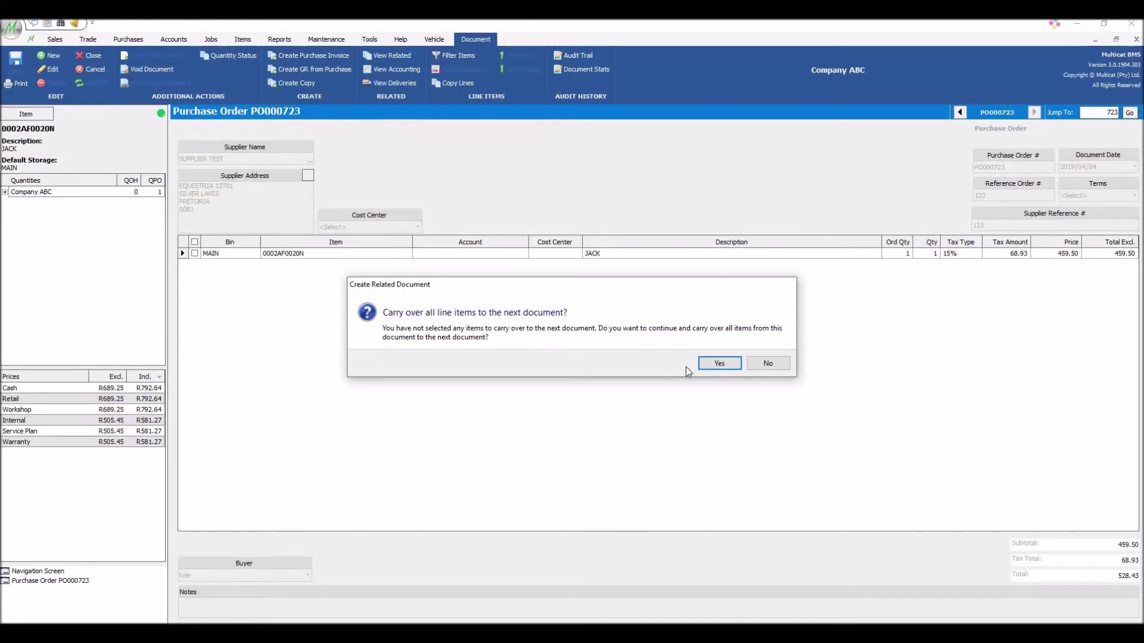
left_click(719, 363)
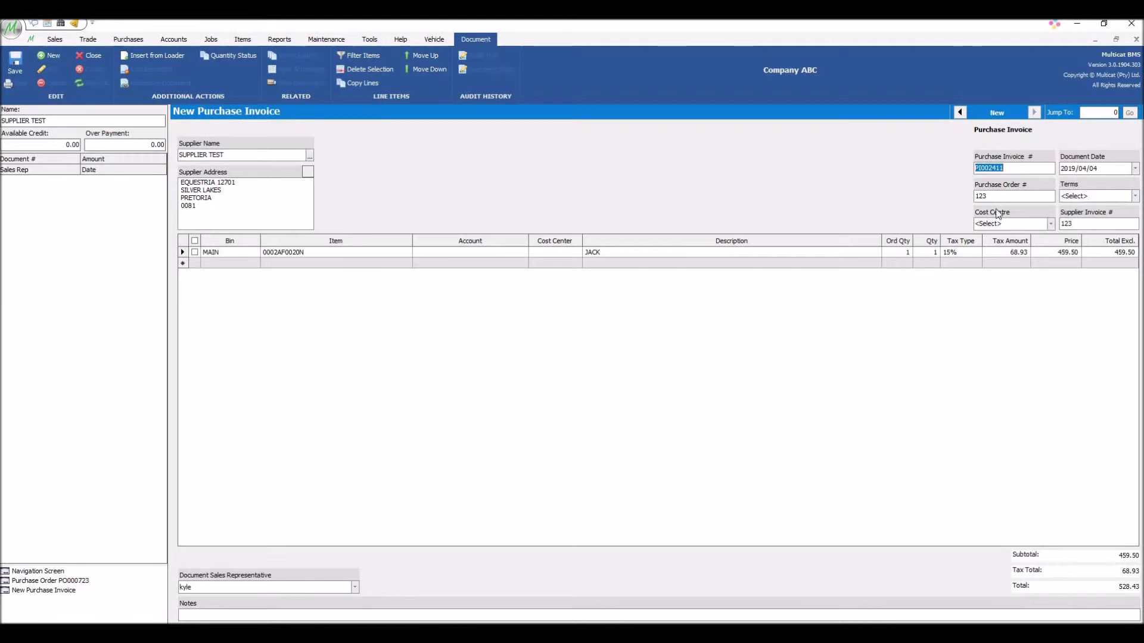
Set the purchase invoice's cost centre to Asia Wing and save the invoice.
key("Tab")
left_click(18, 65)
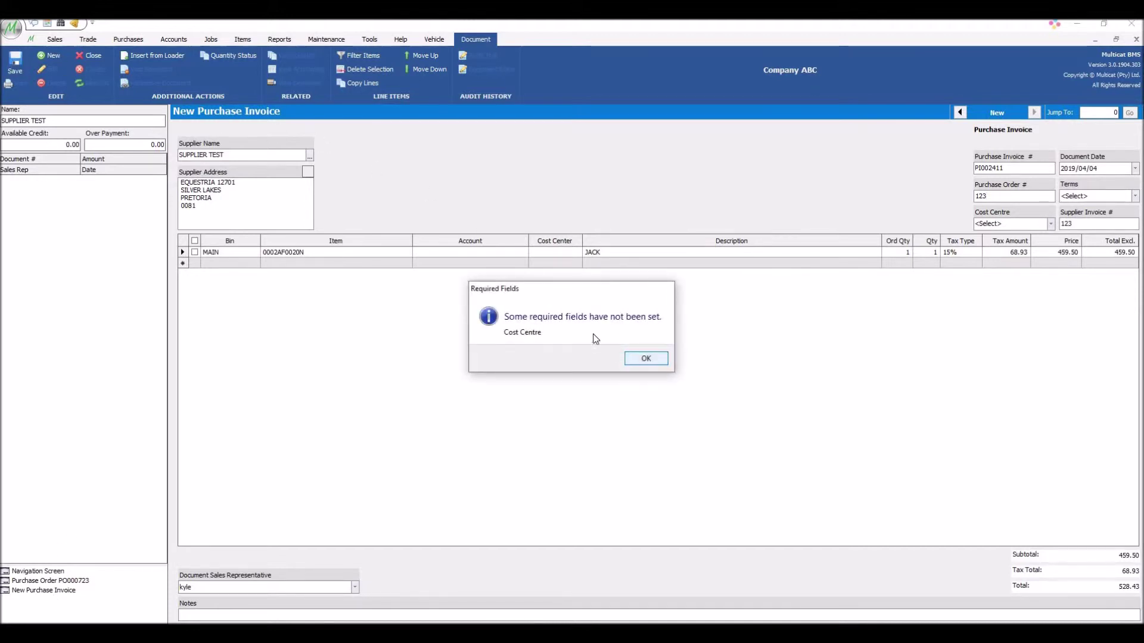
left_click(644, 358)
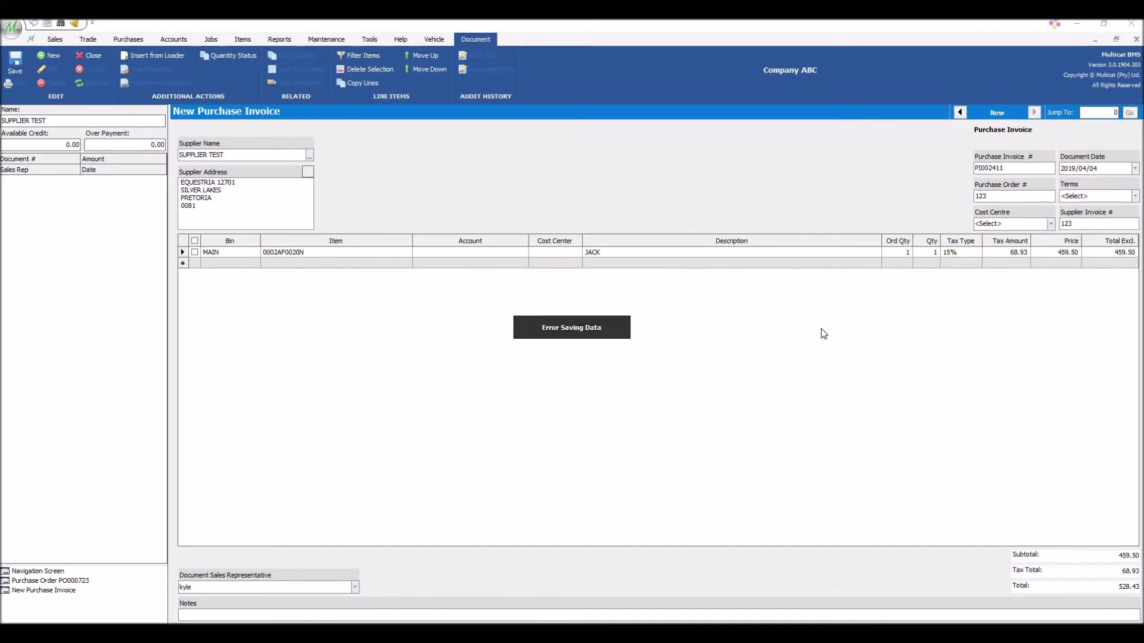
left_click(1050, 223)
left_click(989, 245)
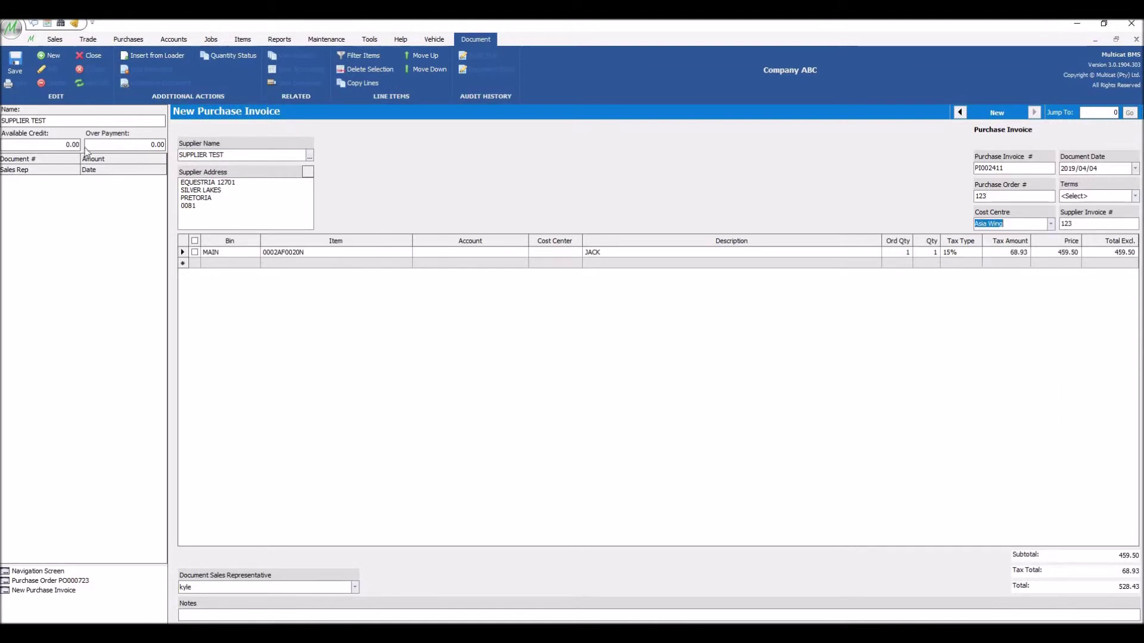
left_click(16, 67)
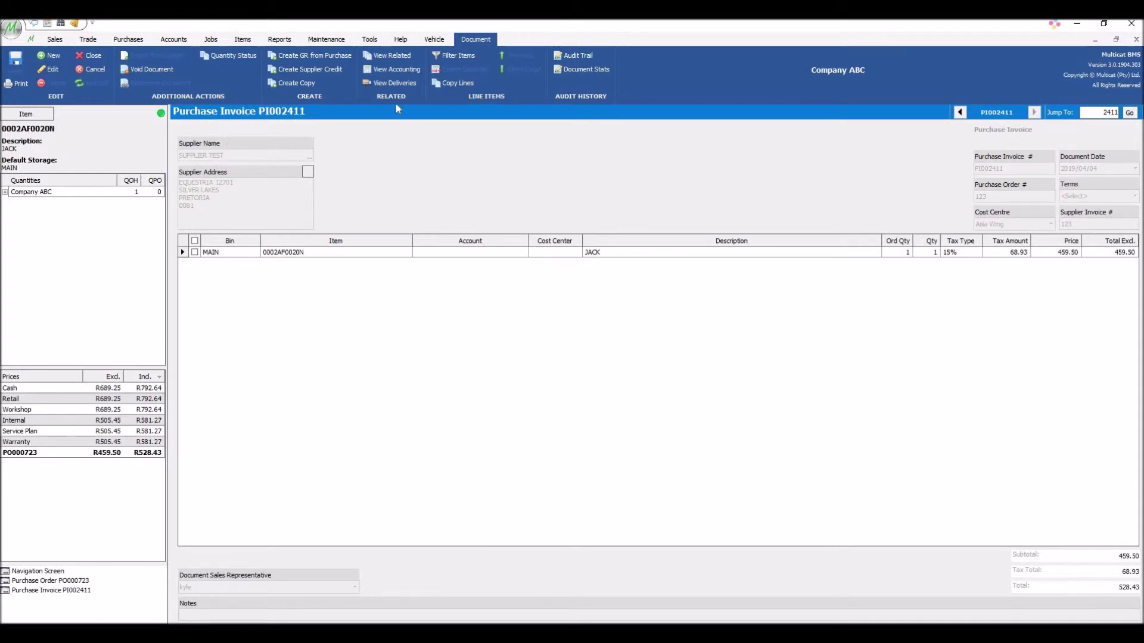
Review the purchase invoice's related documents, including the GR from Purchase, and its accounting transactions.
left_click(398, 56)
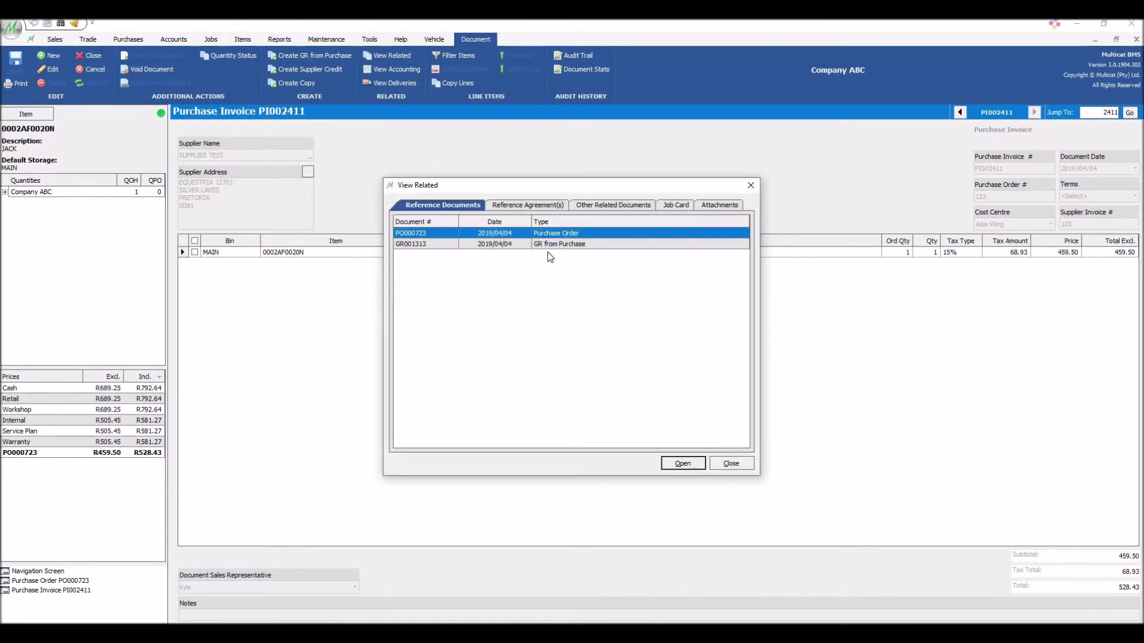
left_click(548, 245)
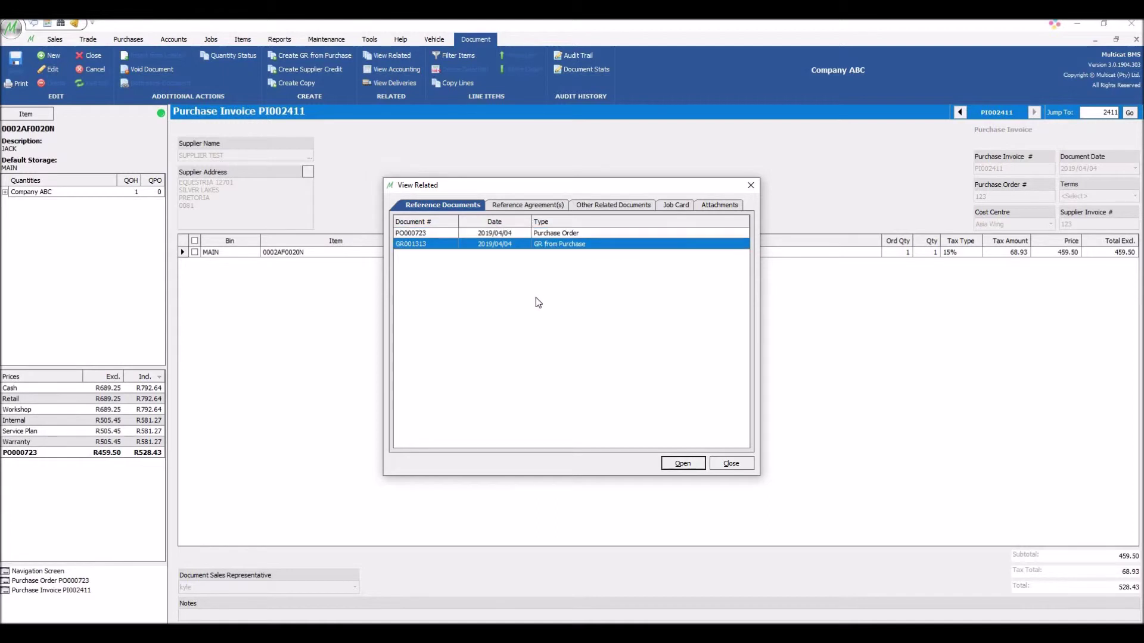
left_click(750, 185)
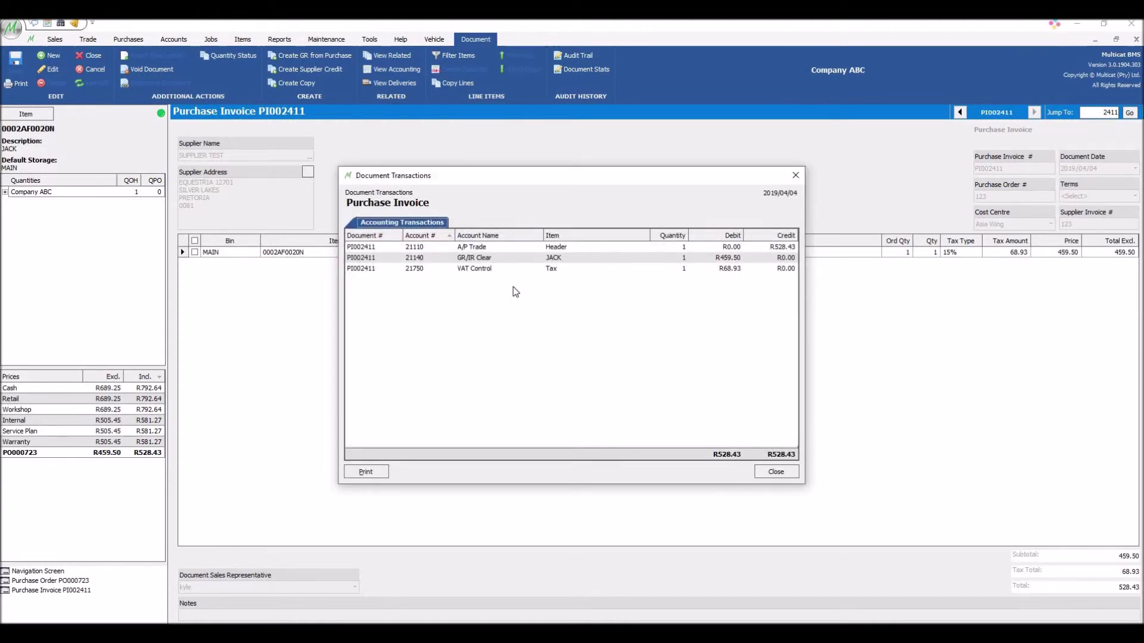
left_click(795, 175)
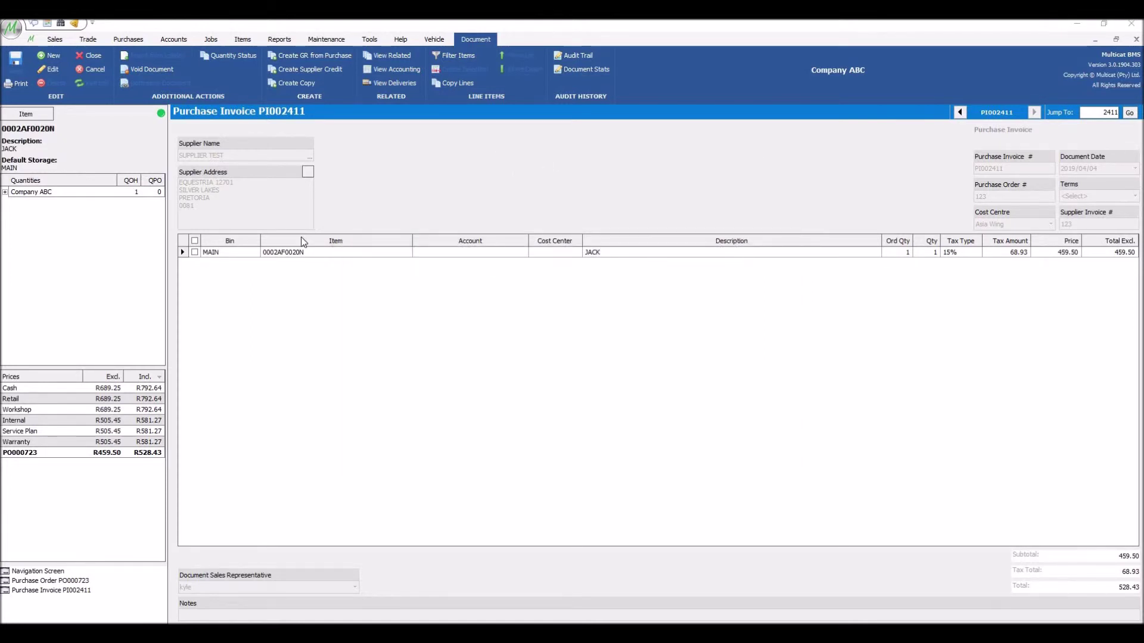
Create a new A/P payment and choose SUPPLIER TEST as its supplier.
left_click(177, 40)
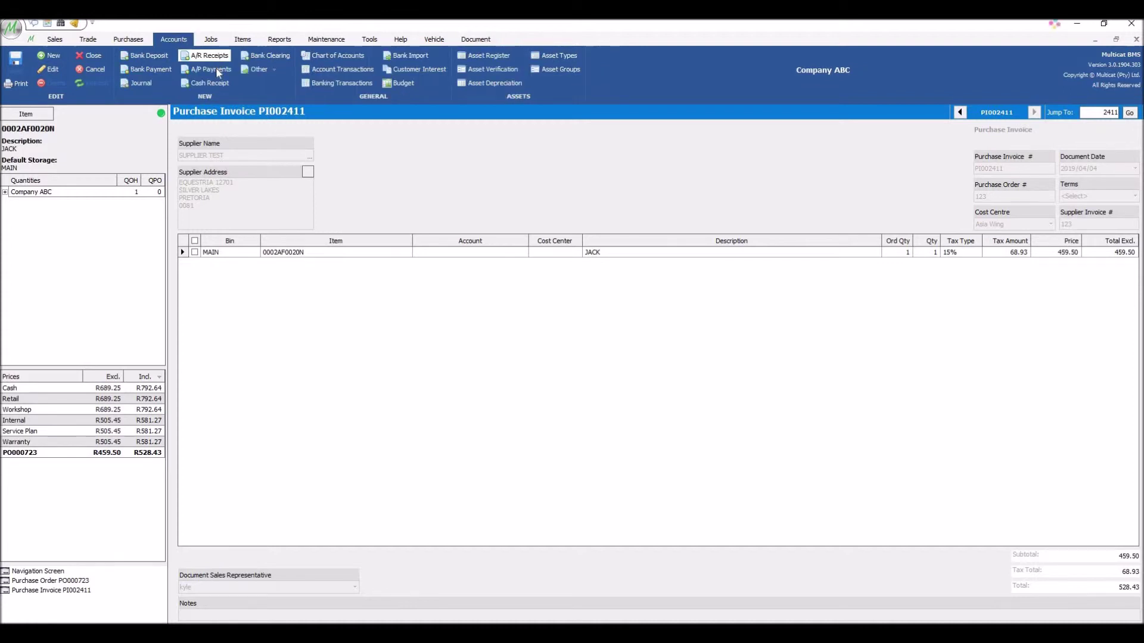
left_click(212, 69)
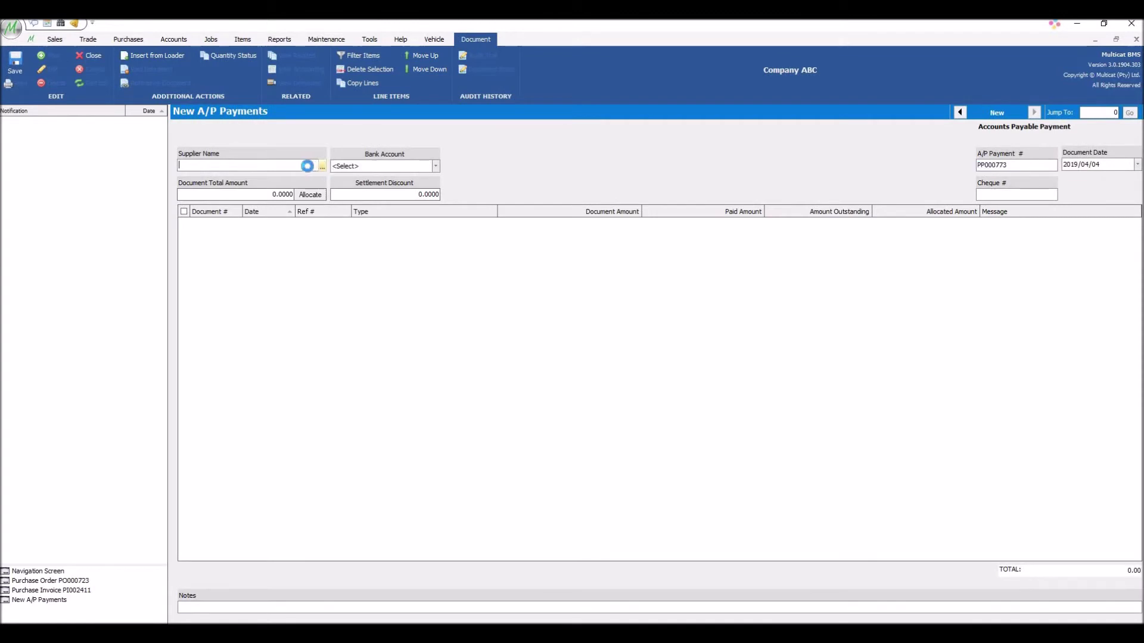
left_click(321, 166)
type("supplier")
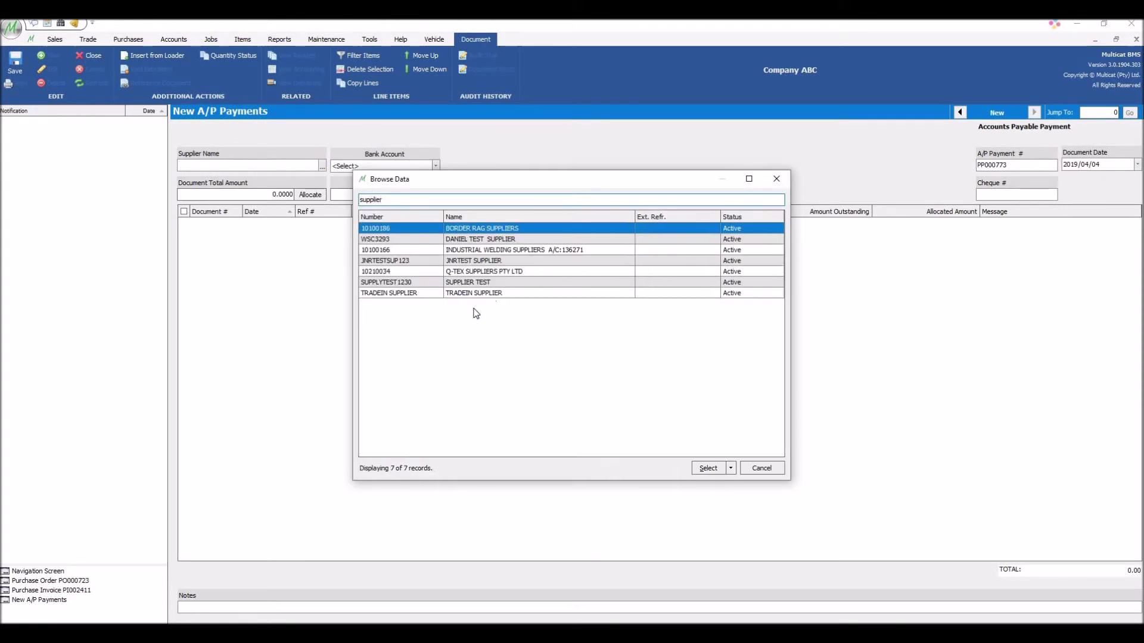
double_click(489, 284)
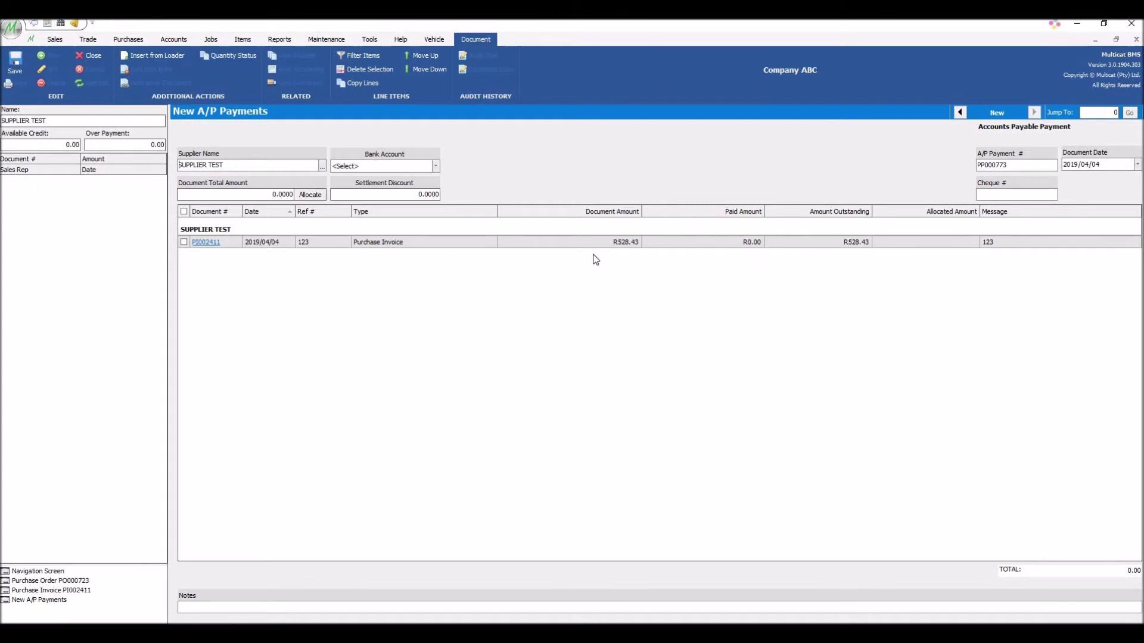
Set the payment's document total amount to 200, allocate it to the purchase invoice, and try to save.
left_click(293, 195)
type("200")
left_click(311, 195)
left_click(24, 67)
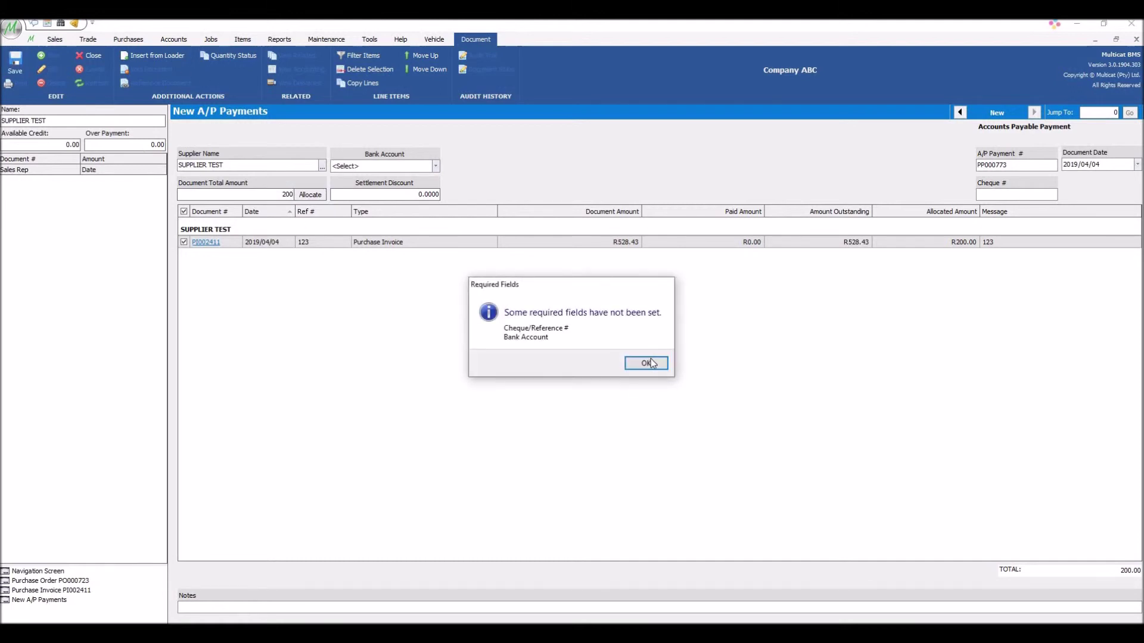
left_click(649, 364)
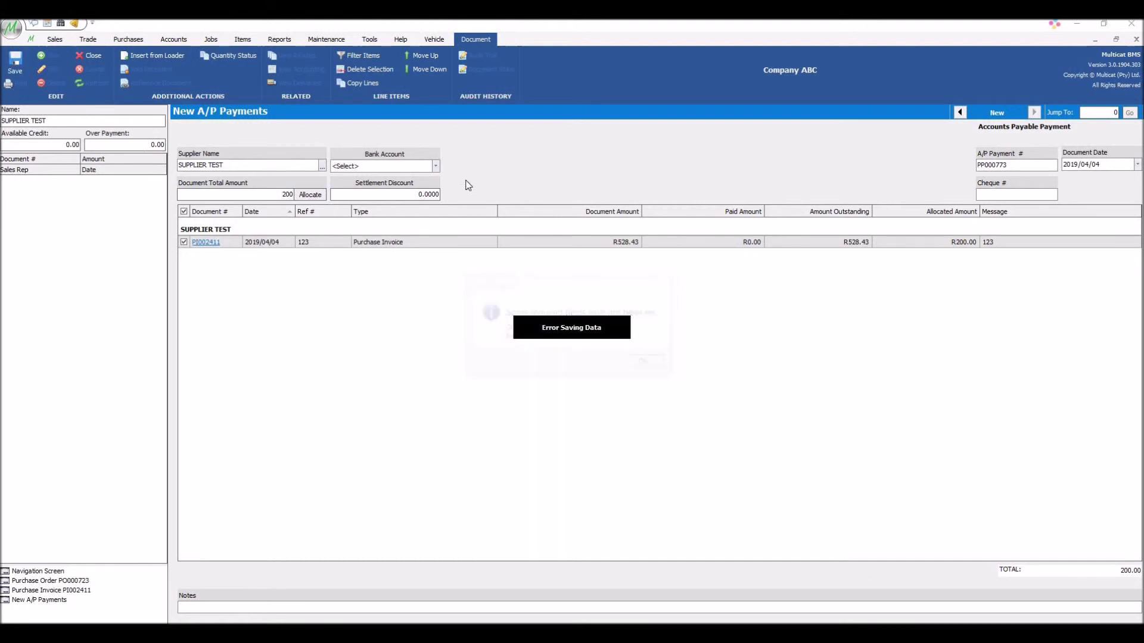
Set the bank account to Current Account, enter 123 as the cheque reference, and save the A/P payment.
left_click(394, 167)
left_click(357, 197)
left_click(997, 195)
type("123")
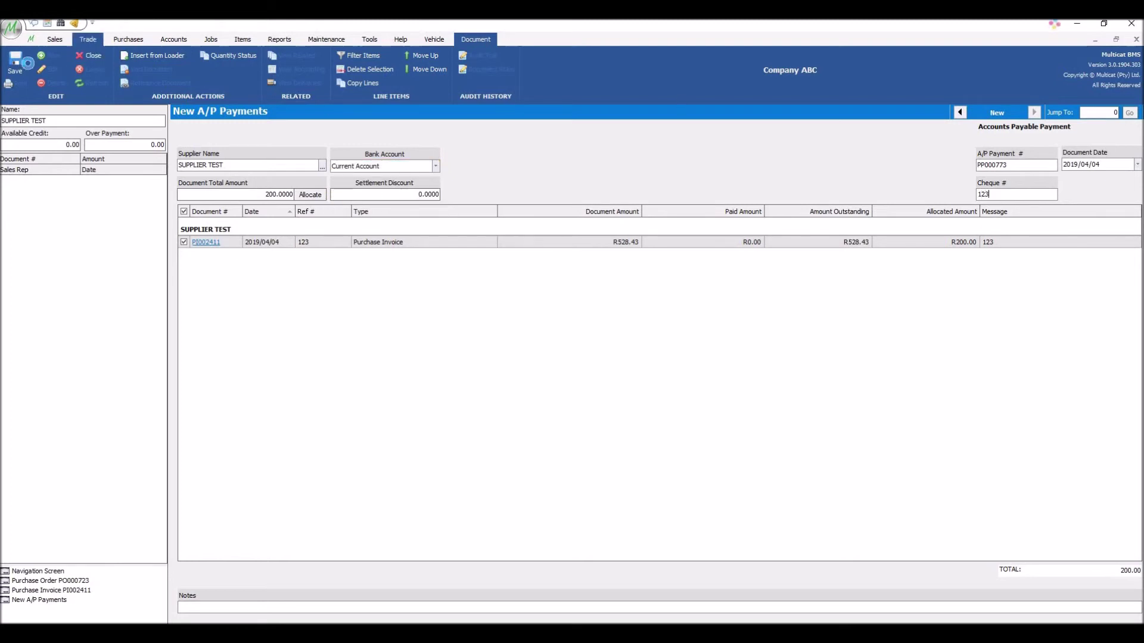
left_click(15, 62)
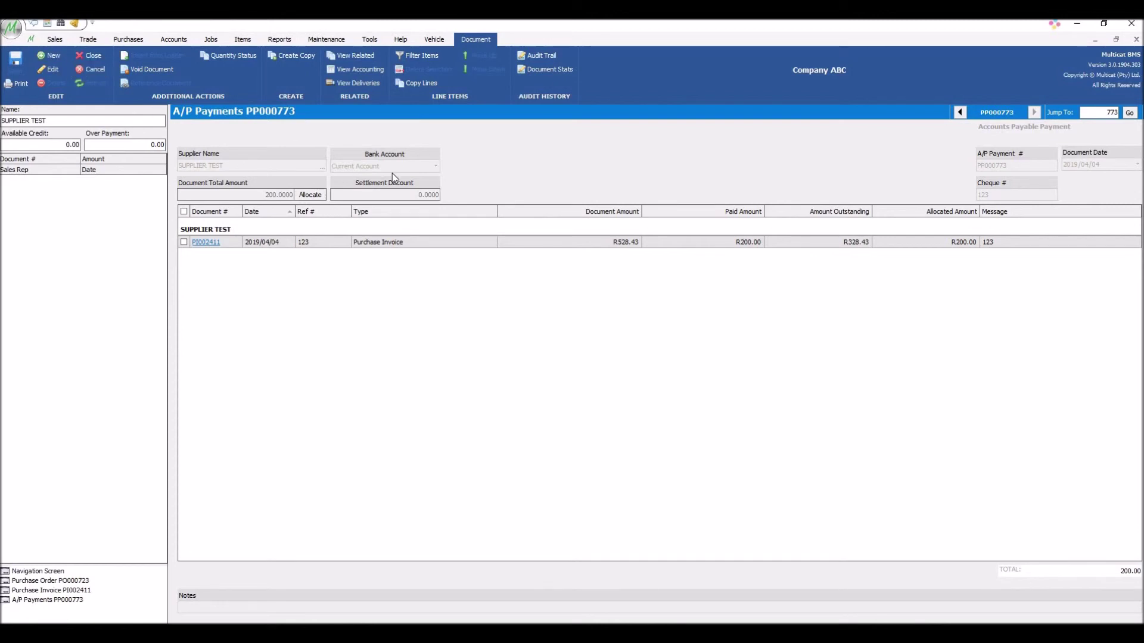
Start another A/P payment for SUPPLIER TEST.
left_click(53, 56)
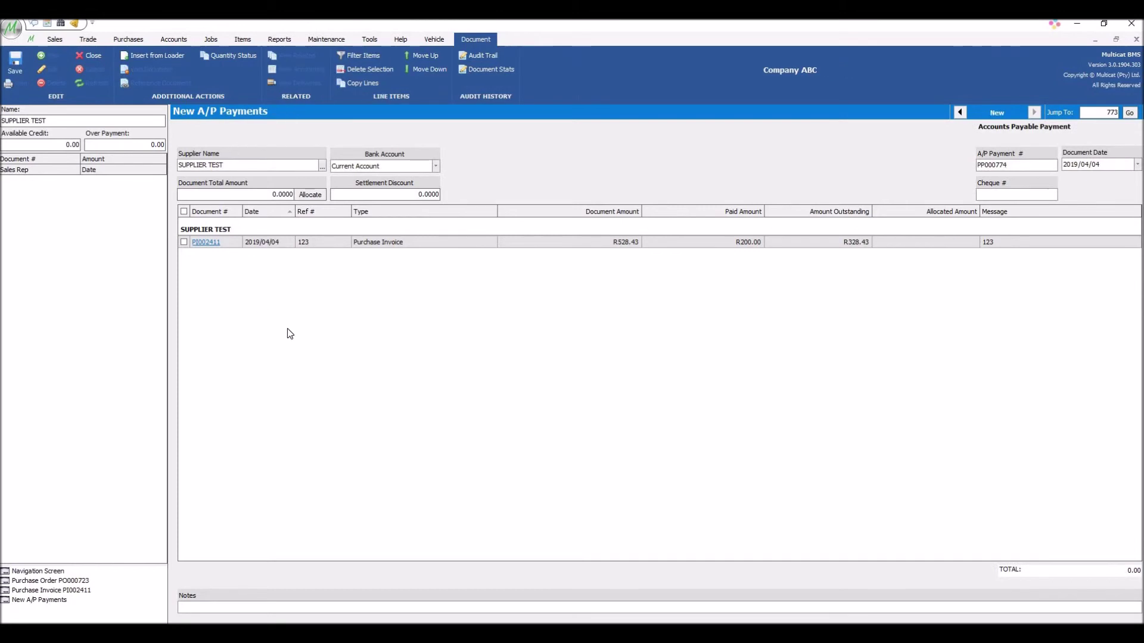